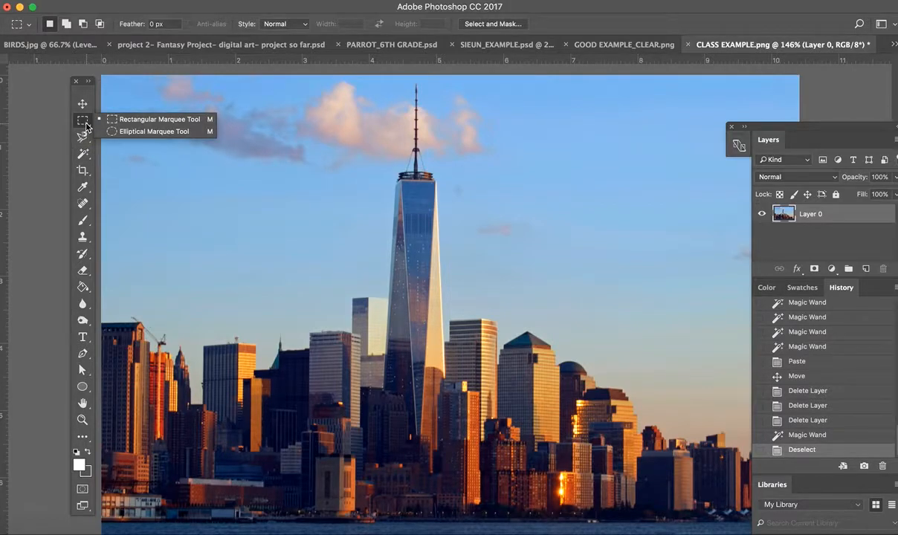
pyautogui.click(82, 137)
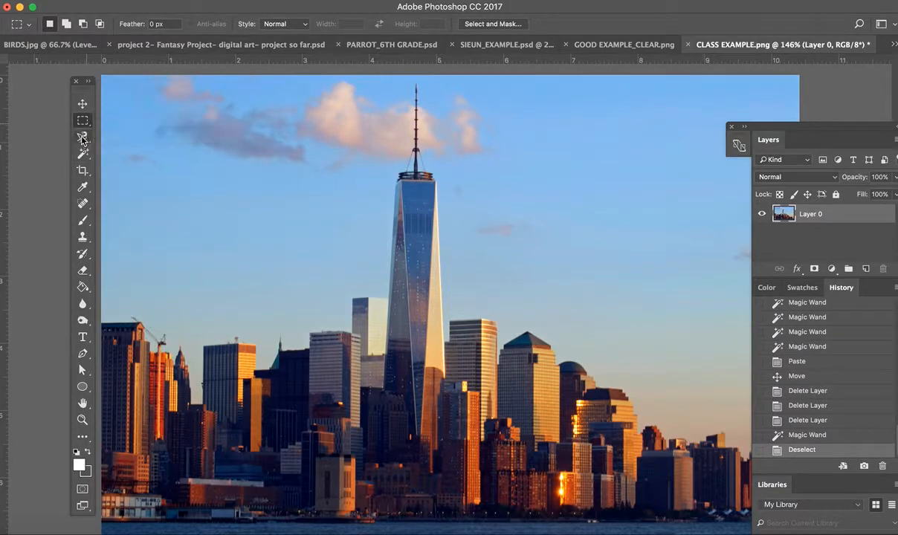
pyautogui.click(82, 137)
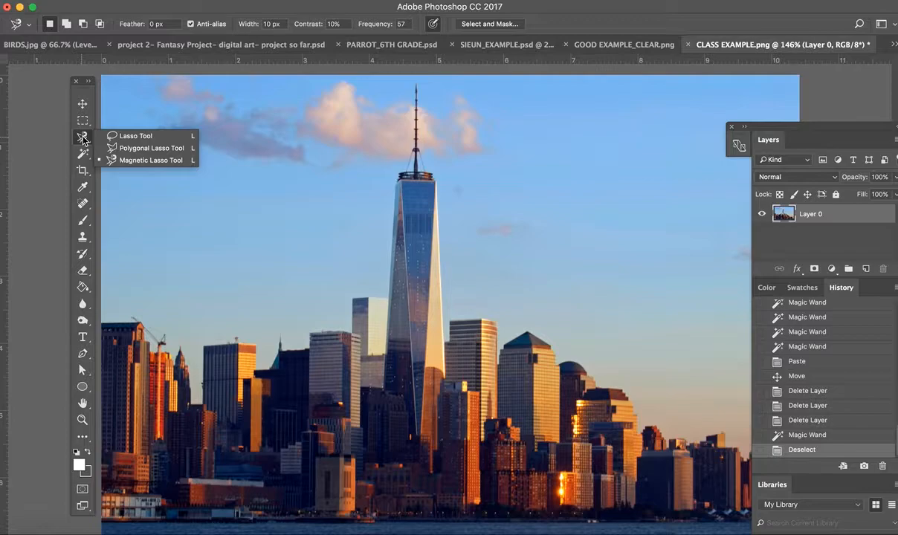
pyautogui.click(83, 155)
pyautogui.click(84, 155)
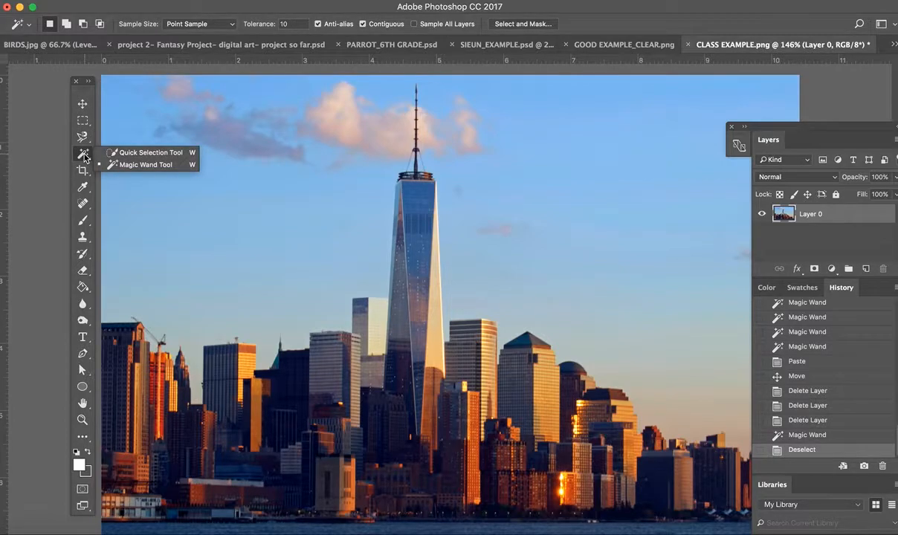
pyautogui.click(77, 90)
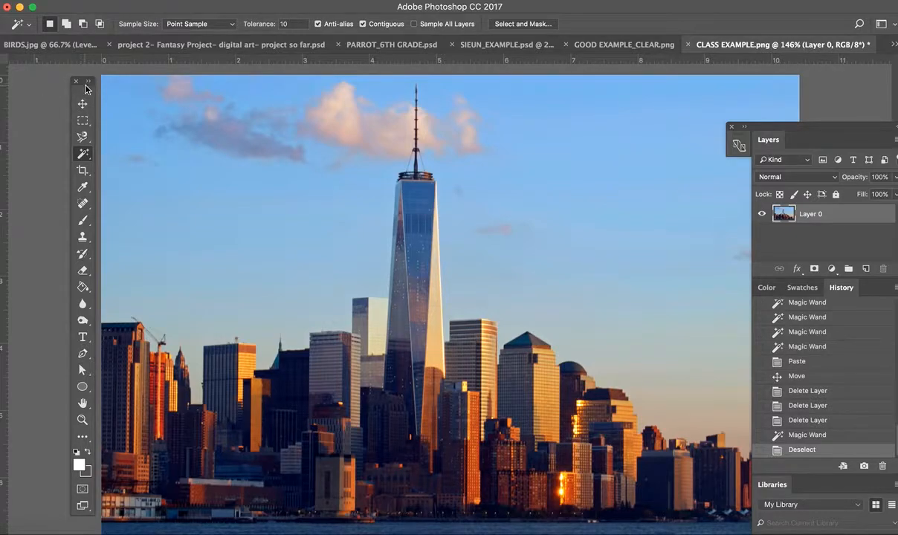
# - Move the tool palette away from the image edge and shift the Layers and History panel group fully into view
pyautogui.moveTo(82, 81); pyautogui.dragTo(58, 84)
pyautogui.moveTo(746, 126); pyautogui.dragTo(719, 119)
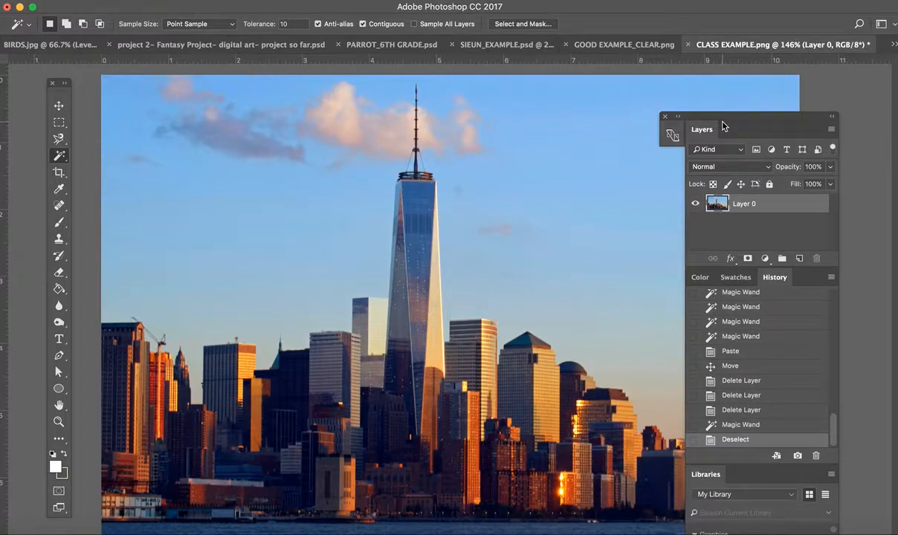
# - Select a rectangular area of empty sky beside the tower with the Rectangular Marquee and deselect it
pyautogui.click(59, 124)
pyautogui.moveTo(144, 173)
pyautogui.mouseDown()
pyautogui.moveTo(163, 179)
pyautogui.moveTo(267, 264)
pyautogui.moveTo(279, 288)
pyautogui.mouseUp()
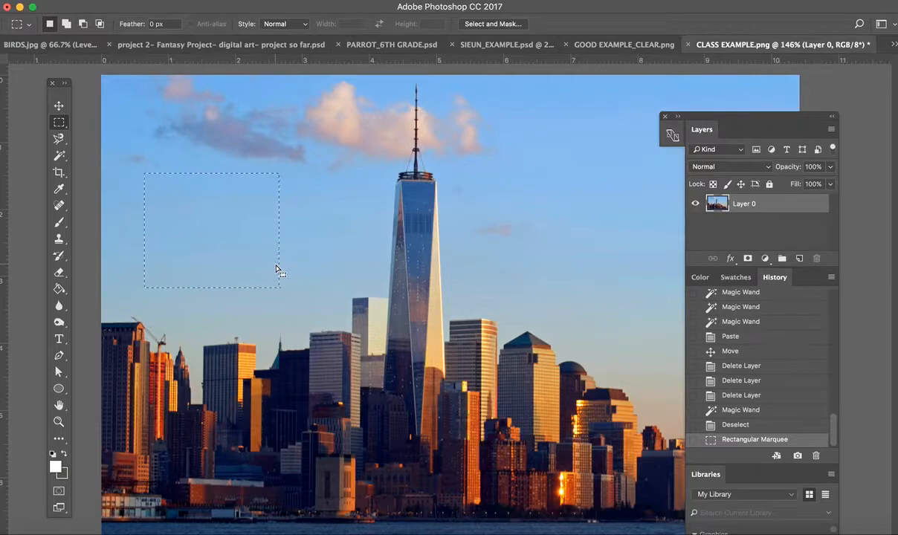
pyautogui.click(275, 266)
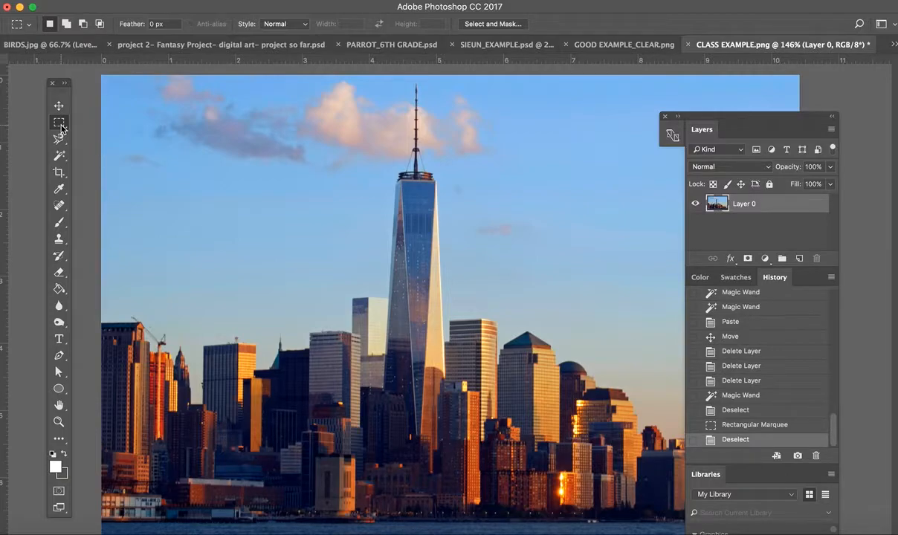
# - Select a rectangle of sky beside the tower and darken it with a Levels adjustment layer, setting the midtones to 0.19
pyautogui.moveTo(169, 165); pyautogui.dragTo(325, 328)
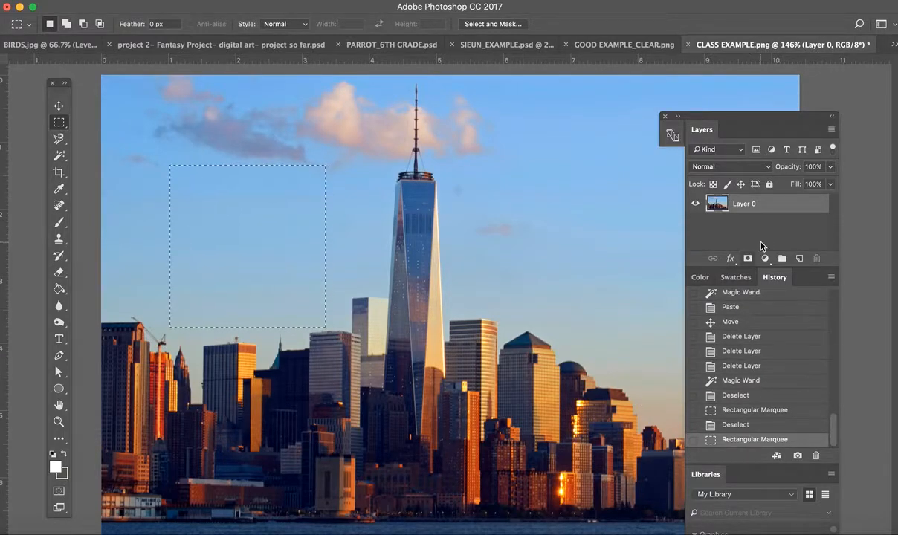
pyautogui.click(719, 220)
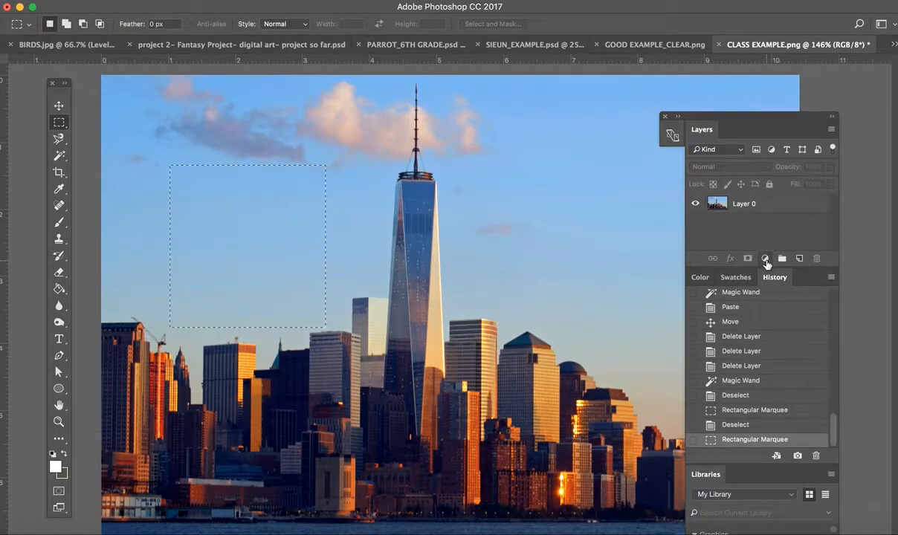
pyautogui.click(765, 258)
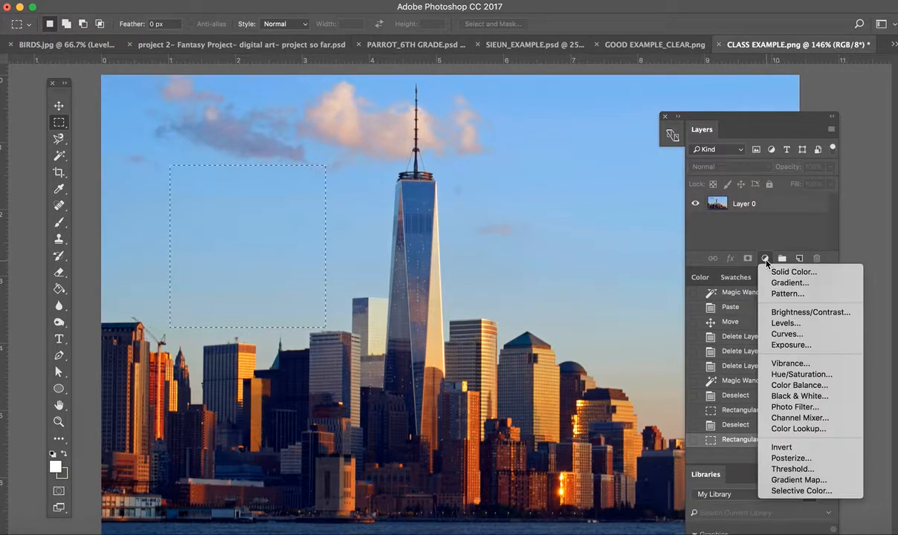
pyautogui.click(785, 322)
pyautogui.moveTo(188, 81); pyautogui.dragTo(497, 117)
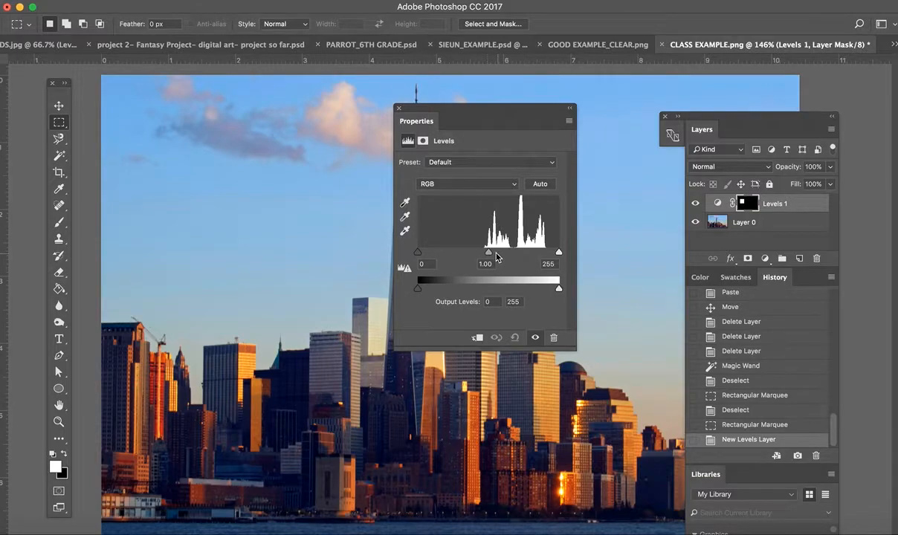
pyautogui.moveTo(488, 253); pyautogui.dragTo(540, 256)
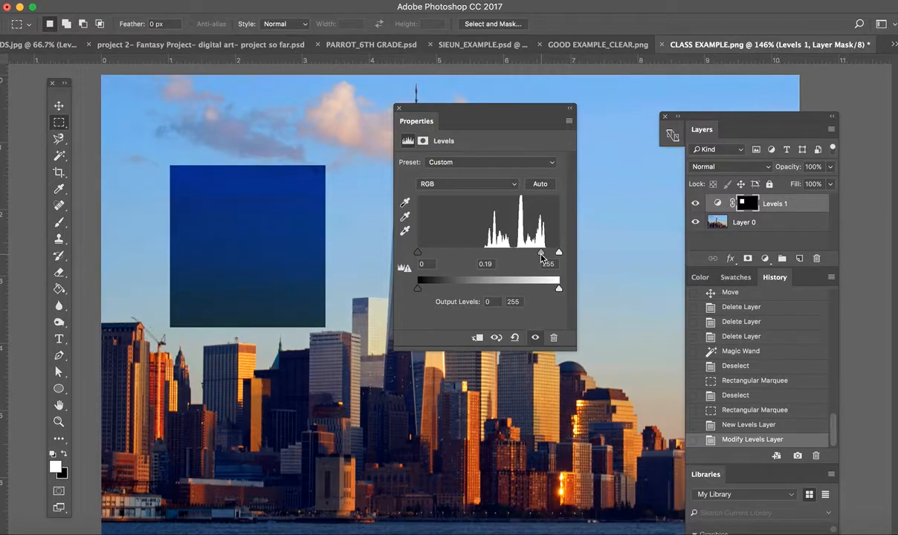
# - Close the Levels properties and delete the Levels adjustment layer
pyautogui.click(398, 111)
pyautogui.moveTo(764, 199); pyautogui.dragTo(816, 258)
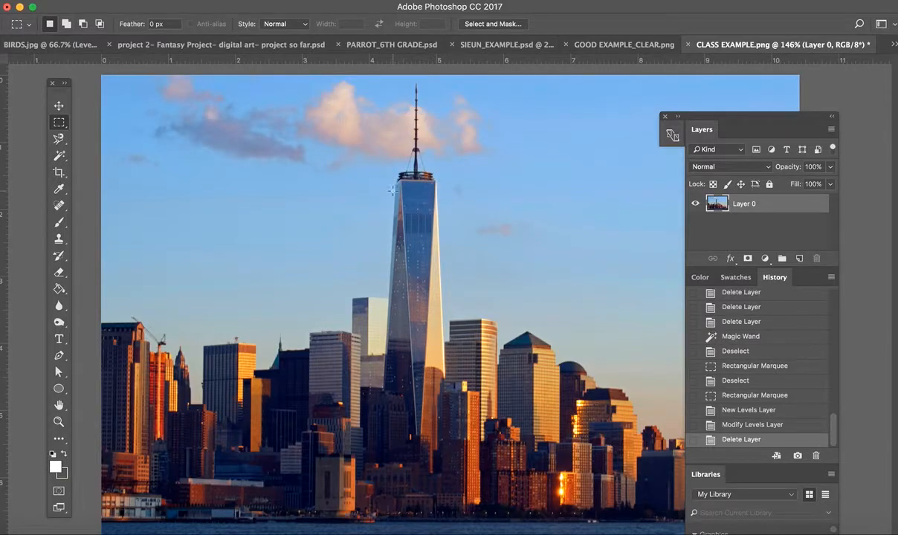
# - Select the light face of the short building just beside the tall tower with the Quick Selection tool
pyautogui.click(59, 140)
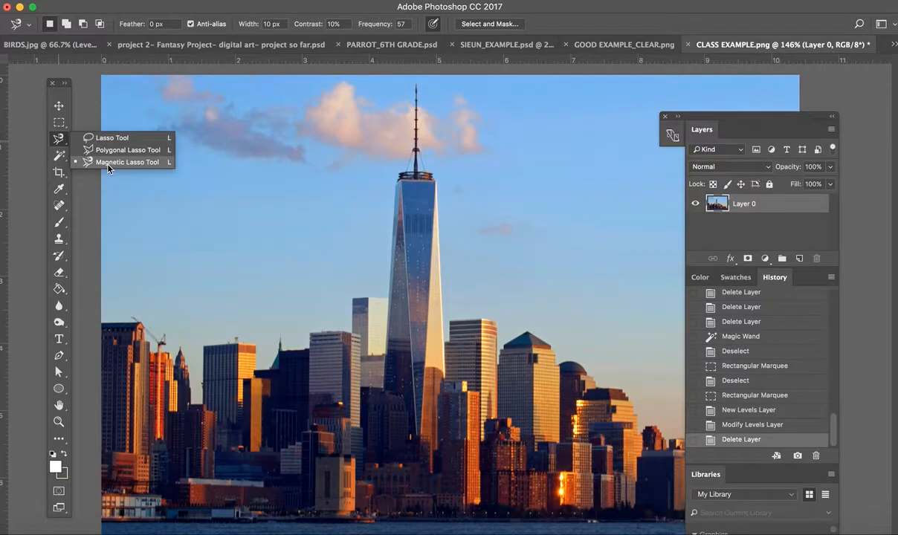
pyautogui.click(56, 138)
pyautogui.click(59, 155)
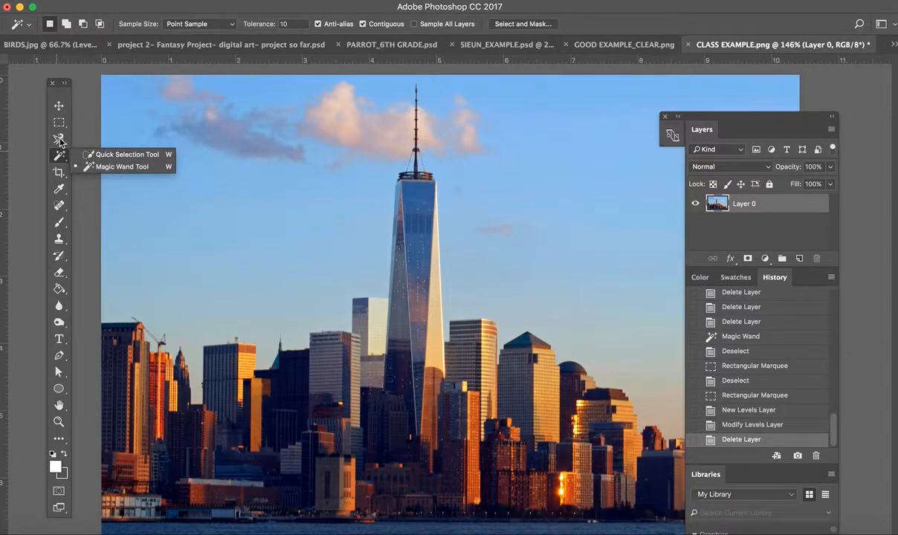
pyautogui.click(104, 156)
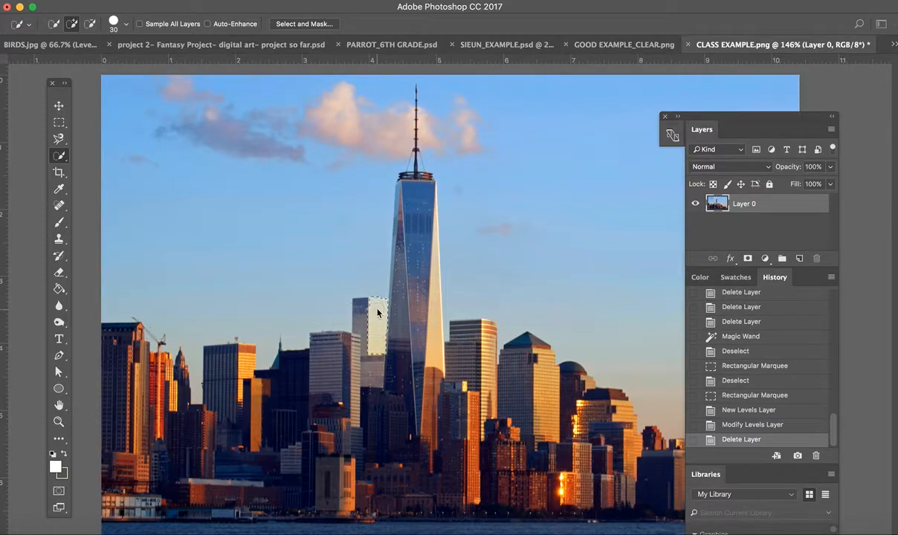
pyautogui.moveTo(377, 312); pyautogui.dragTo(364, 319)
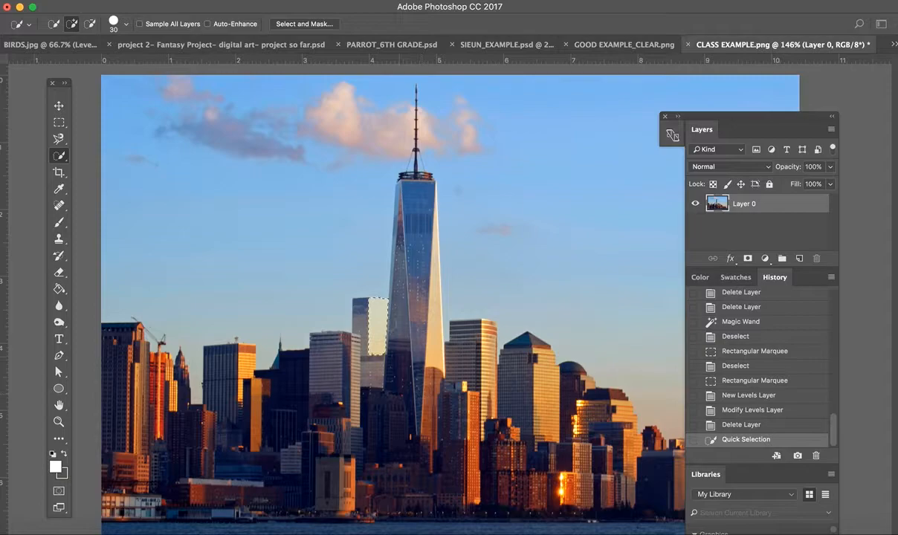
# - Extend the quick selection down the tall tower's glass faces with a brush size of 15, and deselect everything
pyautogui.press('[')
pyautogui.click(417, 189)
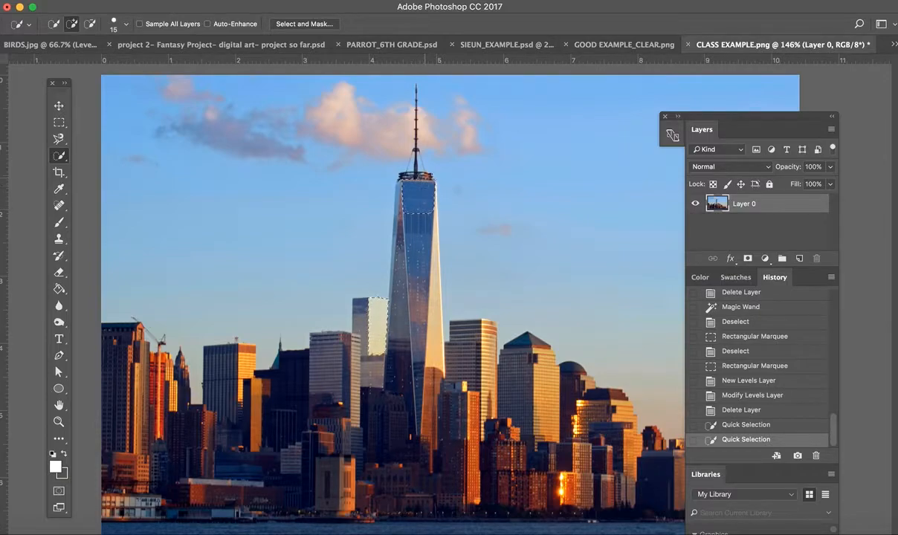
pyautogui.click(414, 215)
pyautogui.moveTo(414, 234)
pyautogui.mouseDown()
pyautogui.moveTo(393, 237)
pyautogui.moveTo(397, 265)
pyautogui.moveTo(420, 286)
pyautogui.moveTo(417, 299)
pyautogui.mouseUp()
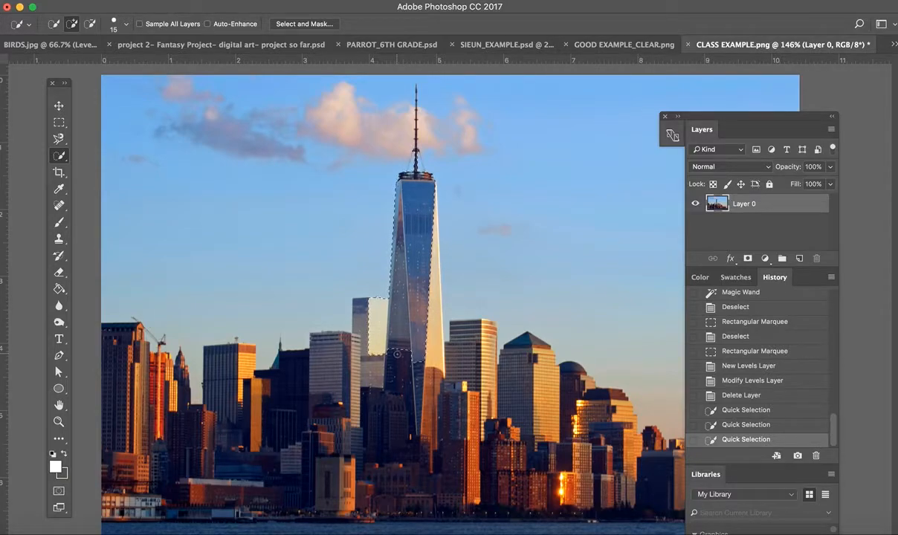
pyautogui.press('super+d')
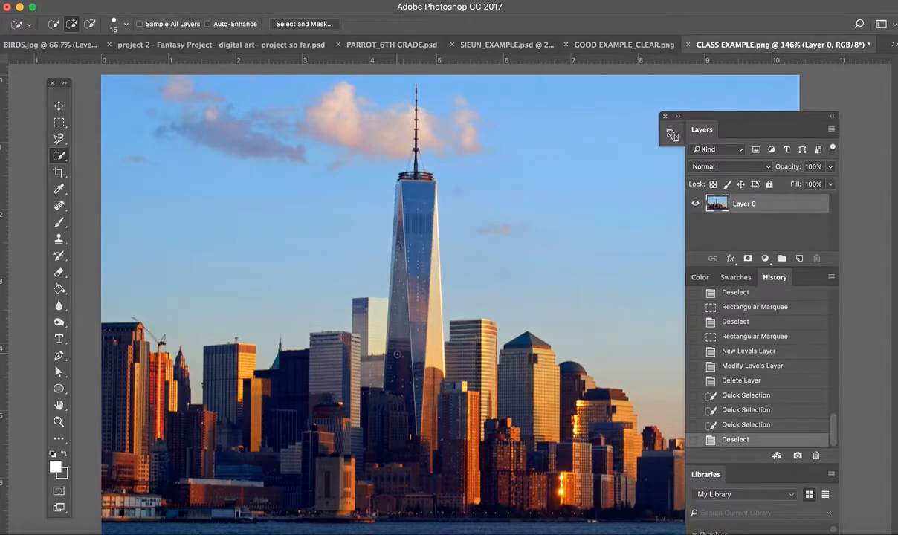
# - Select the upper glass of the tall tower with the Magic Wand at a tolerance of 10
pyautogui.rightClick(59, 156)
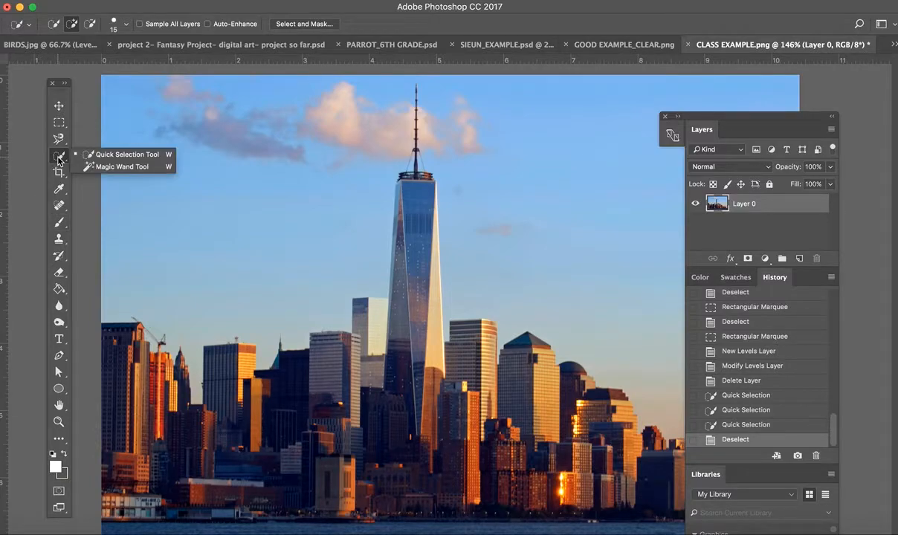
pyautogui.click(115, 166)
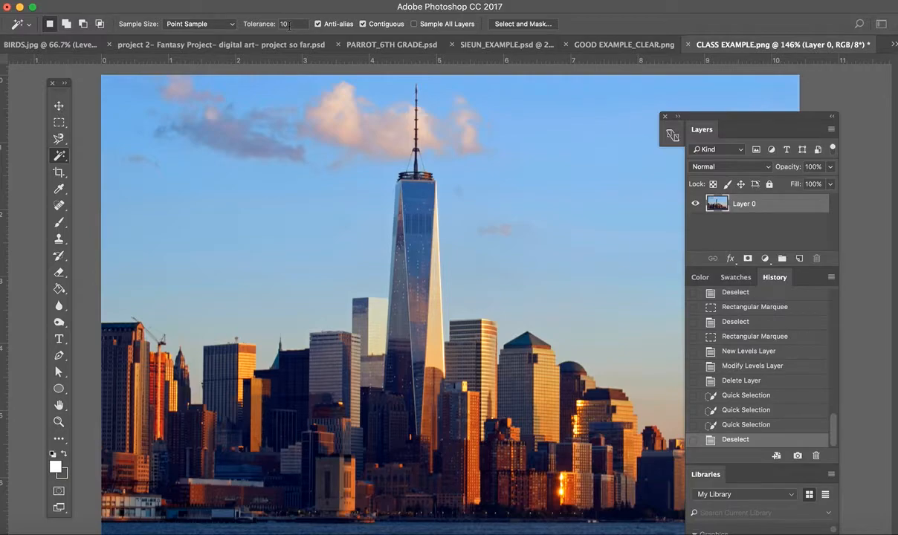
pyautogui.click(423, 195)
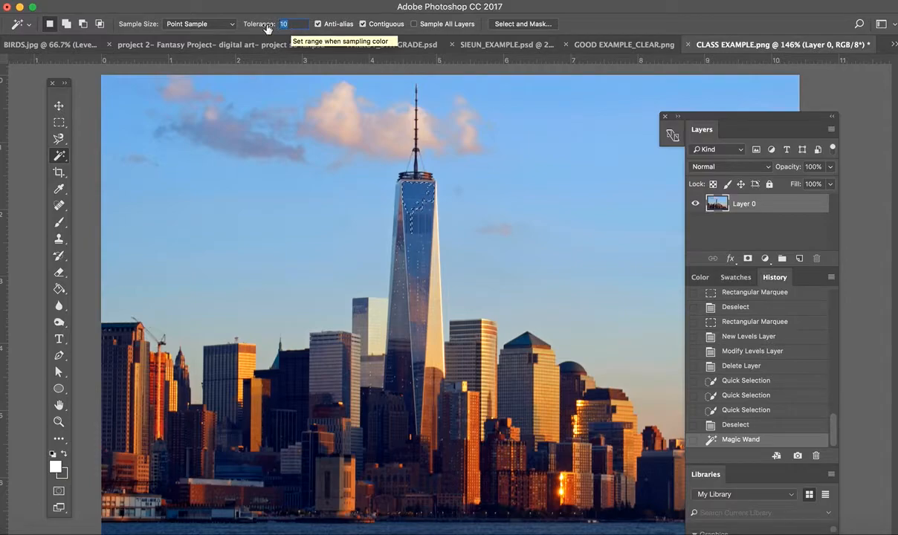
# - Set the Magic Wand tolerance to 20 and reselect the upper part of the tower's central glass face
pyautogui.write('20')
pyautogui.click(421, 201)
pyautogui.click(420, 203)
pyautogui.click(421, 207)
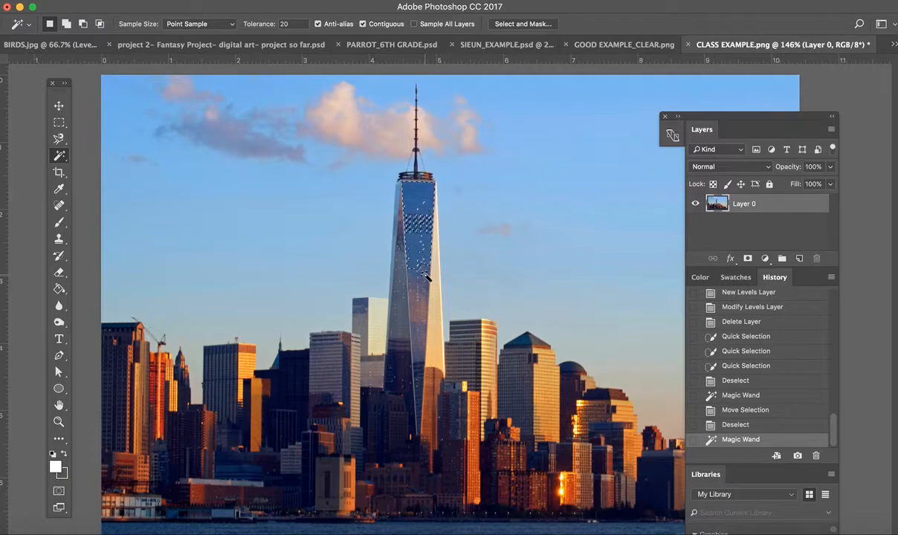
# - Add the lower areas of the tower's central glass face to the Magic Wand selection, and deselect everything
pyautogui.press('shift')
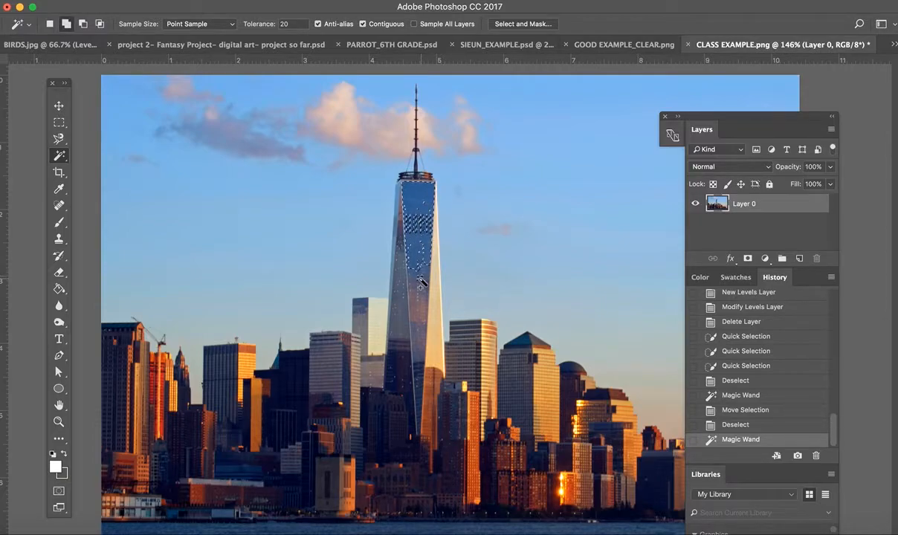
pyautogui.keyDown('shift'); pyautogui.click(420, 279); pyautogui.keyUp('shift')
pyautogui.keyDown('shift'); pyautogui.click(422, 272); pyautogui.keyUp('shift')
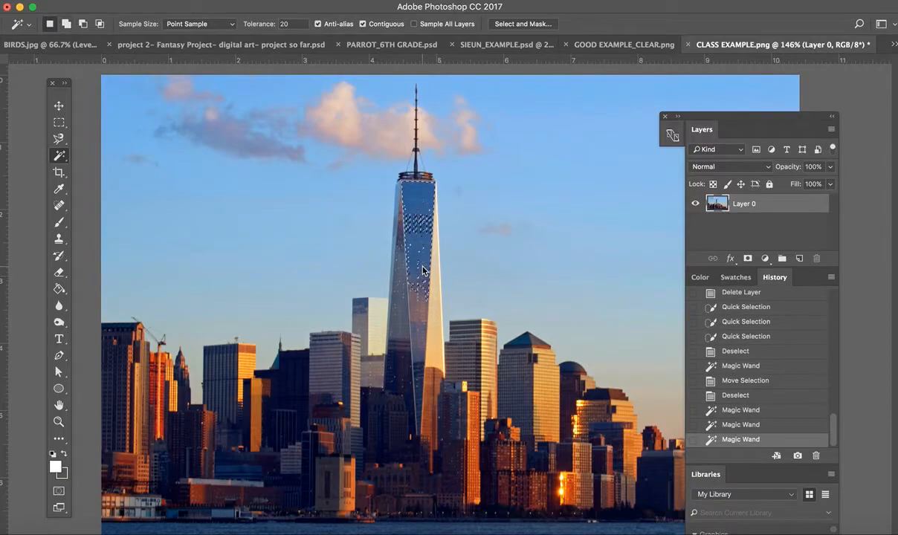
pyautogui.keyDown('shift'); pyautogui.click(419, 301); pyautogui.keyUp('shift')
pyautogui.keyDown('shift'); pyautogui.click(415, 314); pyautogui.keyUp('shift')
pyautogui.keyDown('shift'); pyautogui.click(420, 333); pyautogui.keyUp('shift')
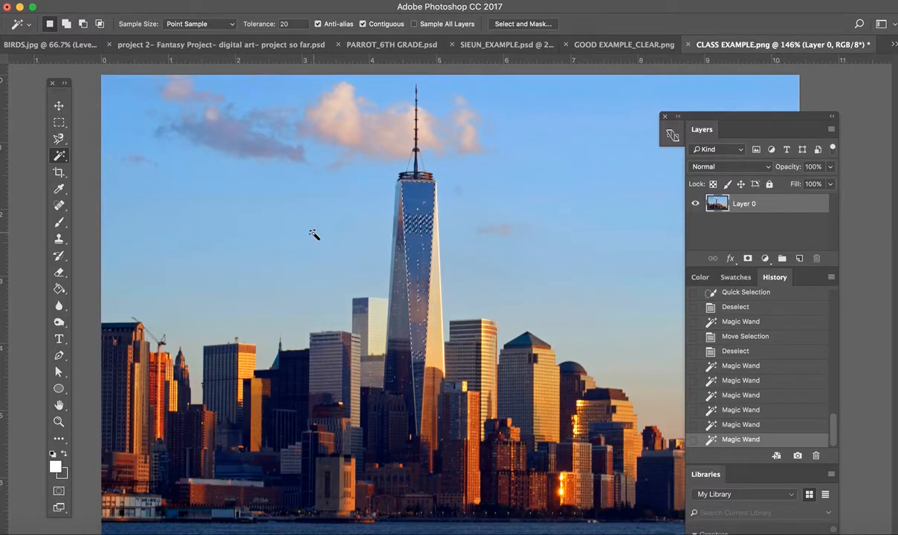
pyautogui.press('super+d')
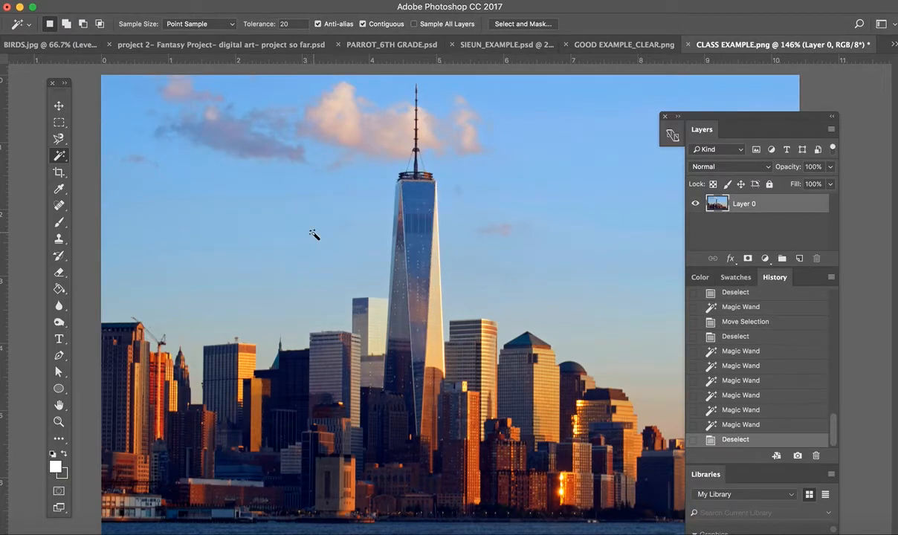
# - Draw a freehand rounded selection in the sky beside the tower with the Lasso tool and deselect it
pyautogui.click(59, 139)
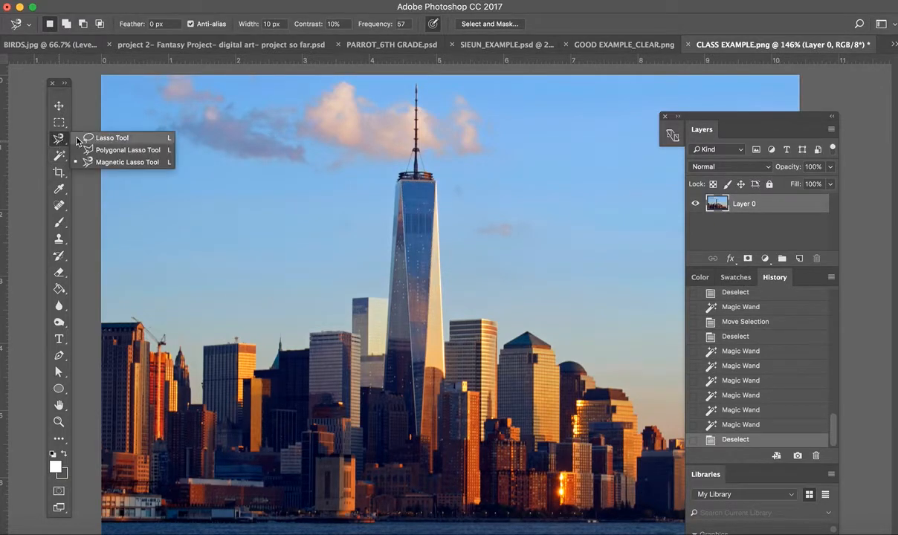
pyautogui.click(143, 138)
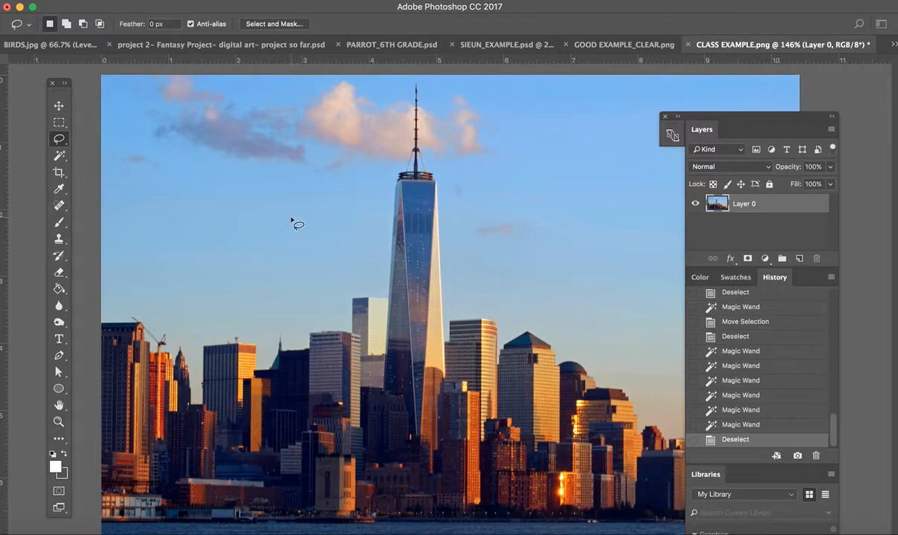
pyautogui.moveTo(291, 220)
pyautogui.mouseDown()
pyautogui.moveTo(318, 167)
pyautogui.moveTo(357, 161)
pyautogui.moveTo(379, 178)
pyautogui.moveTo(379, 199)
pyautogui.moveTo(356, 240)
pyautogui.moveTo(318, 246)
pyautogui.moveTo(291, 220)
pyautogui.mouseUp()
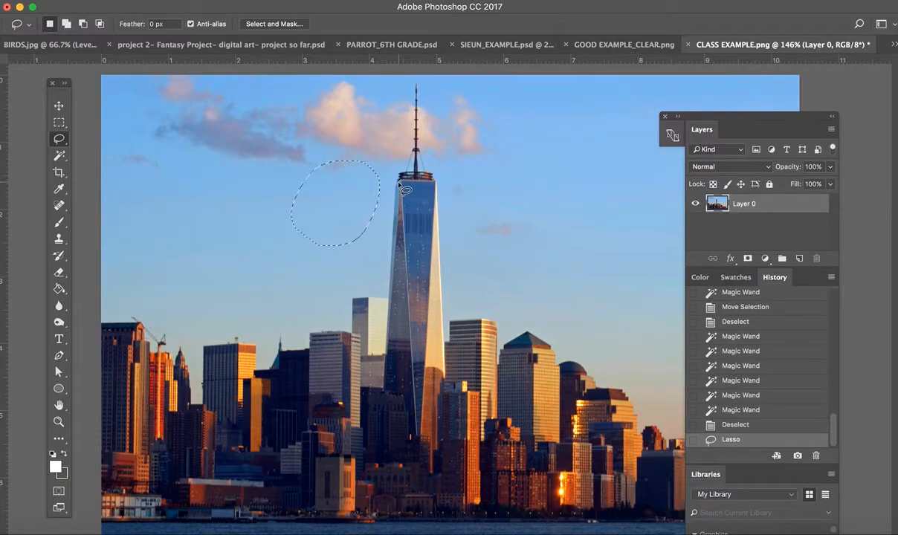
pyautogui.press('super+d')
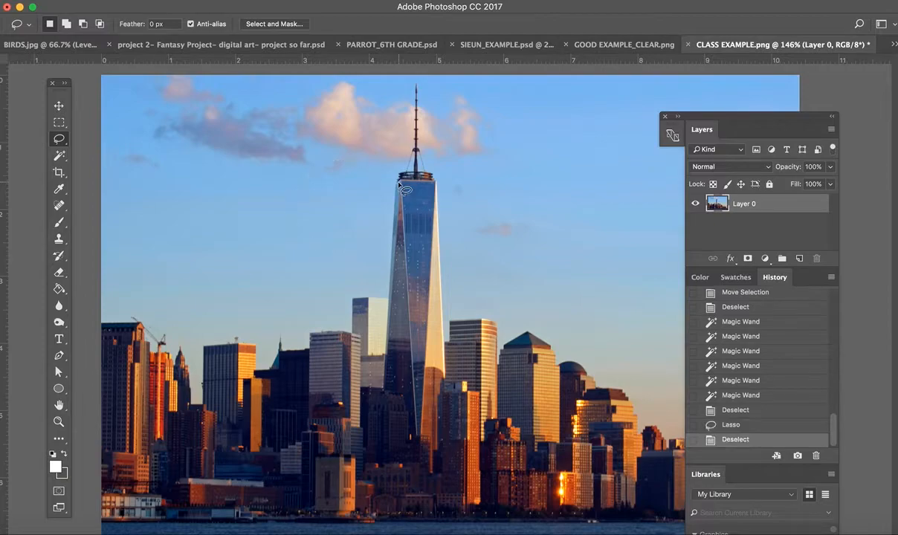
# - Trace the edges of the tower's central glass face with the Magnetic Lasso and close the outline into a selection
pyautogui.moveTo(59, 138); pyautogui.dragTo(90, 156)
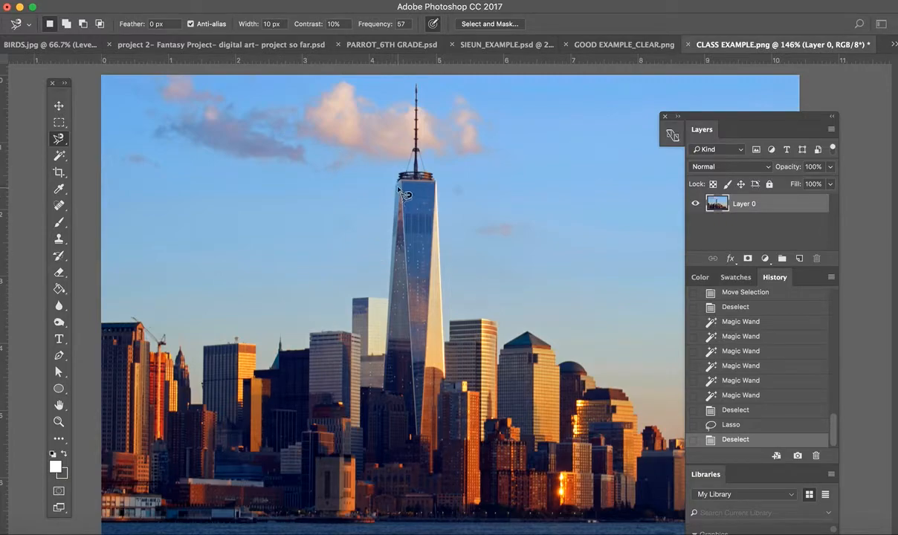
pyautogui.click(402, 180)
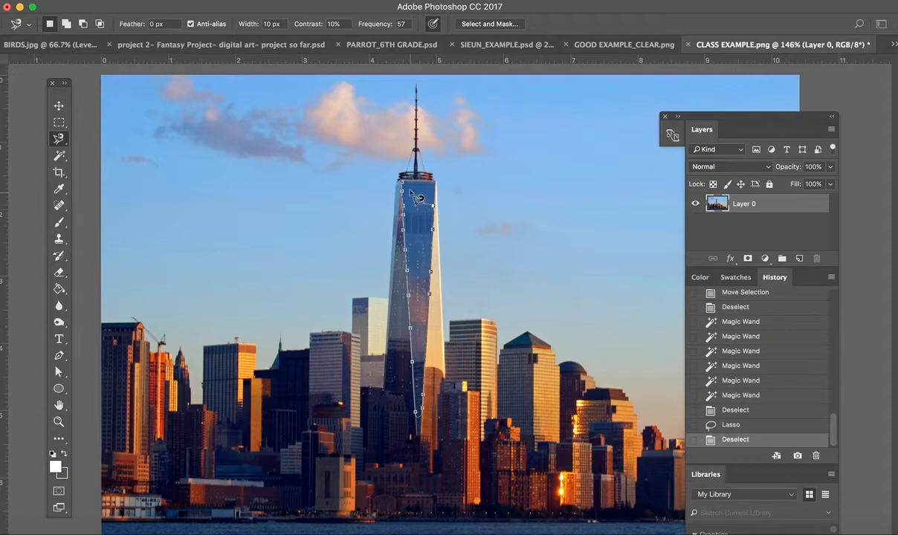
pyautogui.click(384, 177)
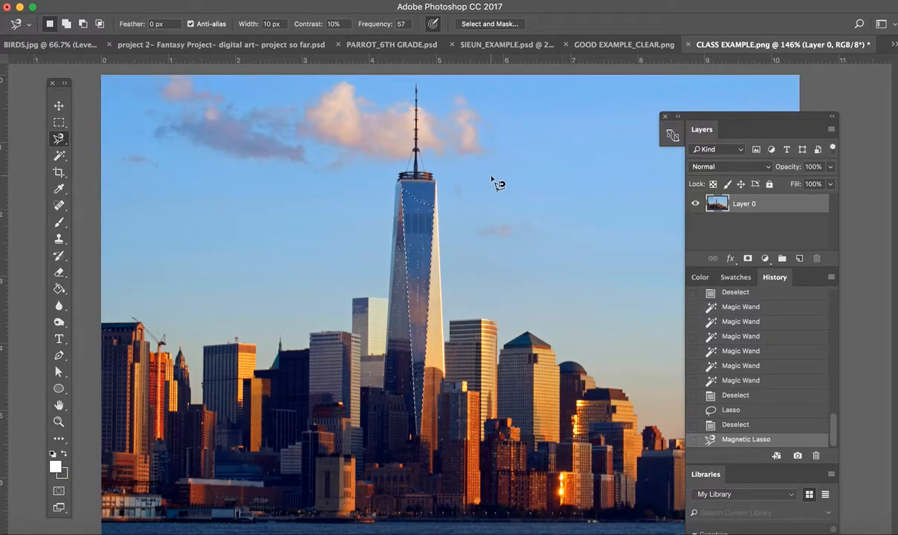
# - Clear the current selection and outline the tower's central glass face with the Polygonal Lasso, closing it into a selection
pyautogui.press('super+d')
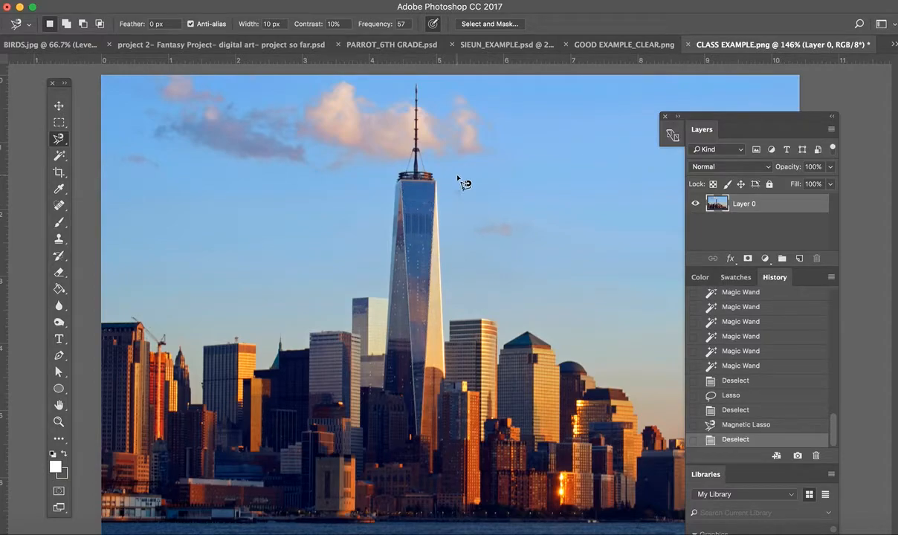
pyautogui.click(57, 140)
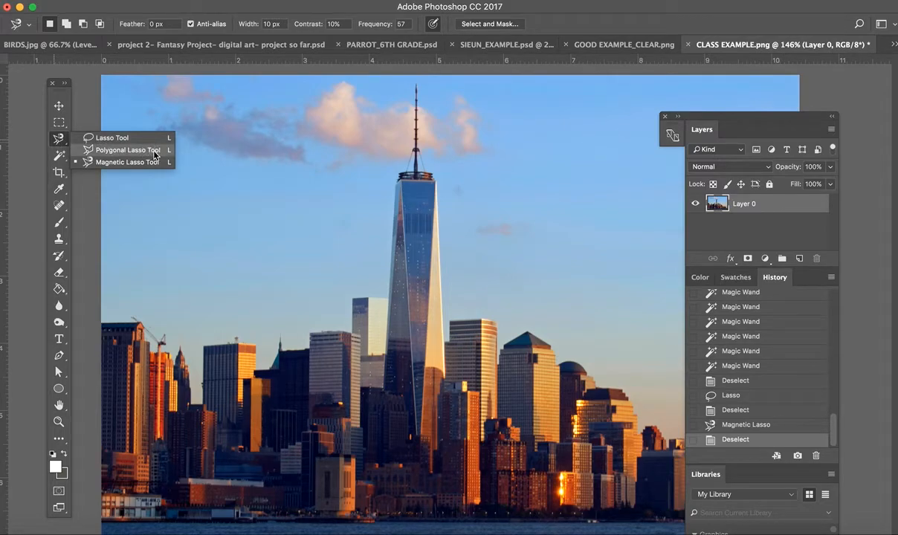
pyautogui.click(127, 150)
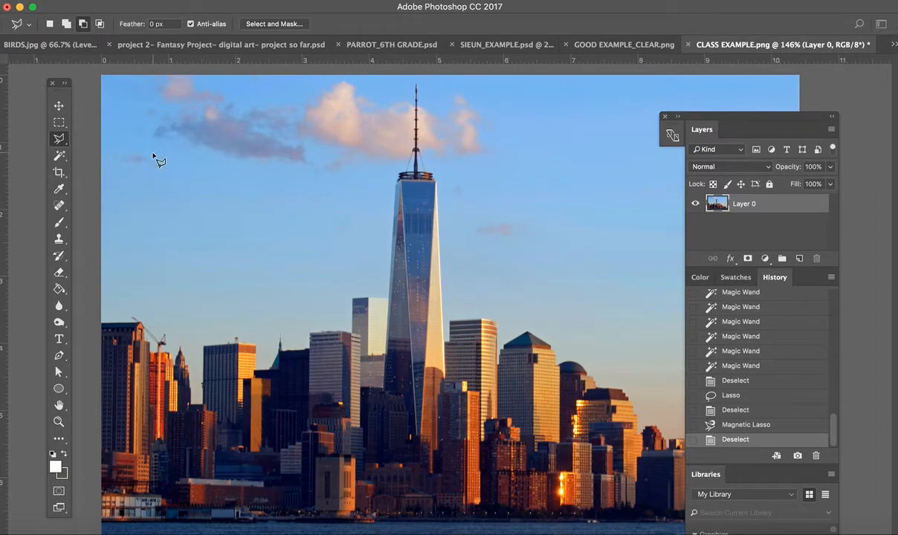
pyautogui.click(416, 434)
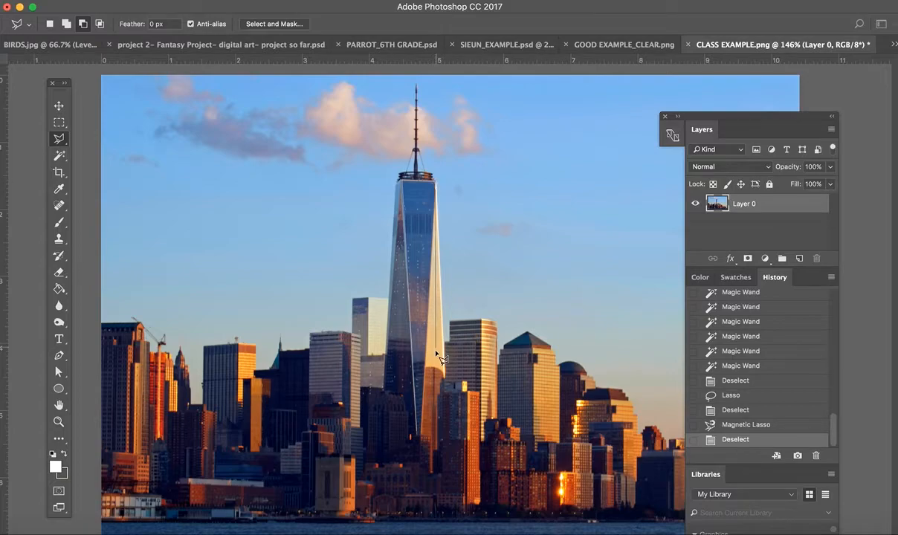
pyautogui.doubleClick(422, 439)
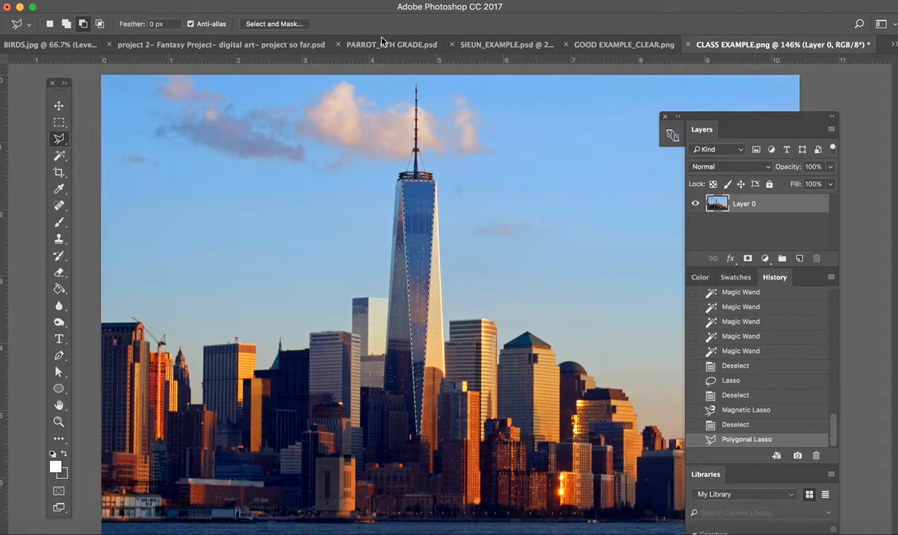
# - Add a Levels adjustment layer limited to the selected glass face, with the white input at 218 and the black input at 22
pyautogui.click(383, 4)
pyautogui.click(425, 96)
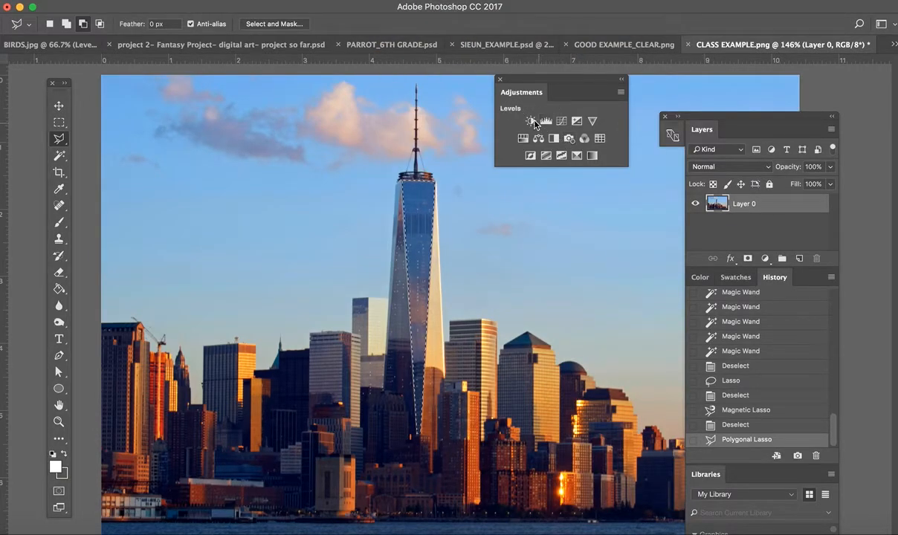
pyautogui.click(545, 122)
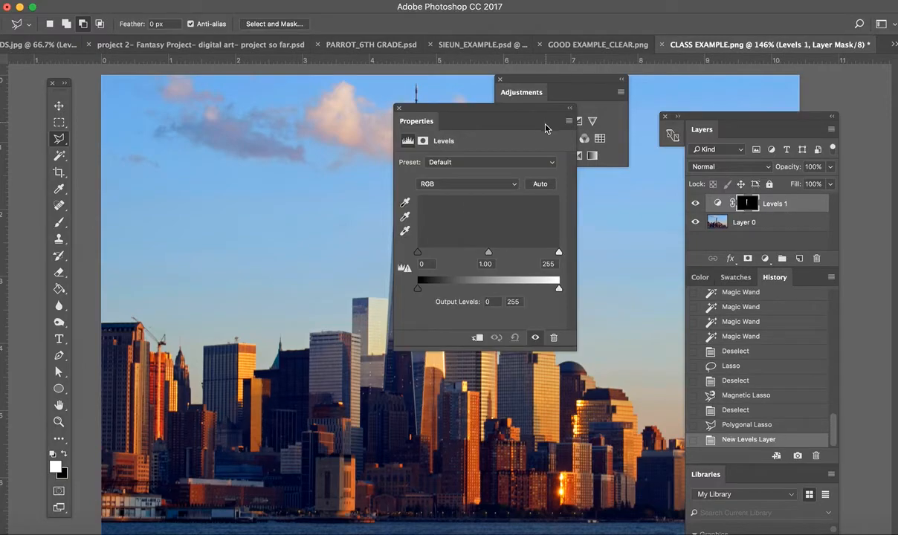
pyautogui.moveTo(461, 115); pyautogui.dragTo(201, 115)
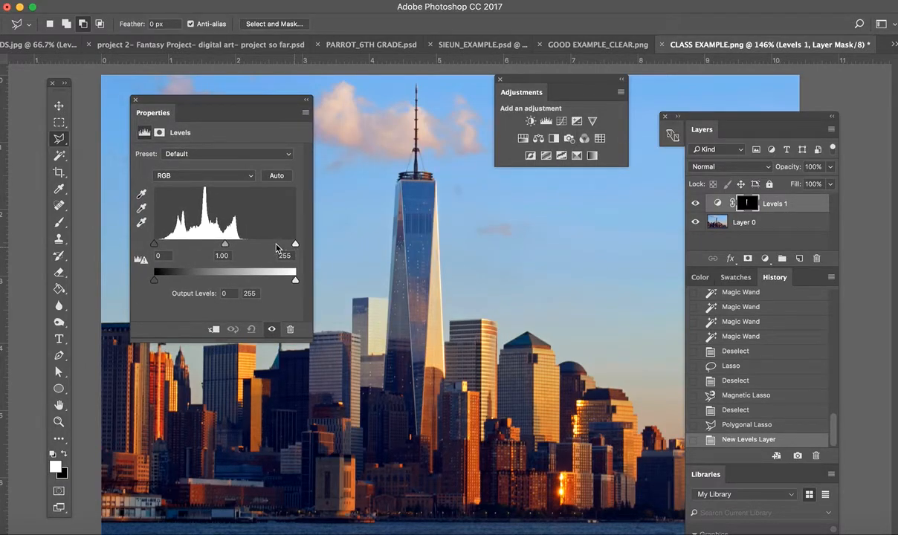
pyautogui.moveTo(295, 245); pyautogui.dragTo(275, 244)
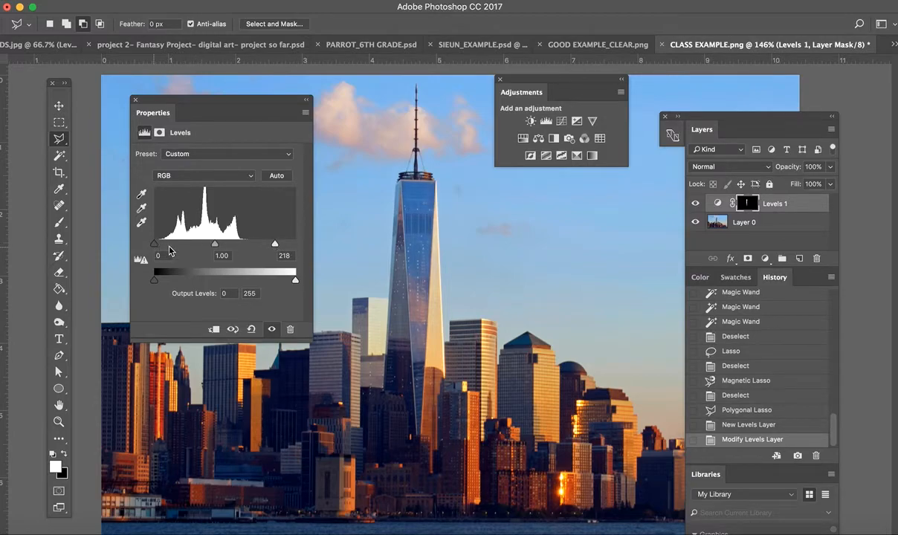
pyautogui.moveTo(153, 245); pyautogui.dragTo(163, 244)
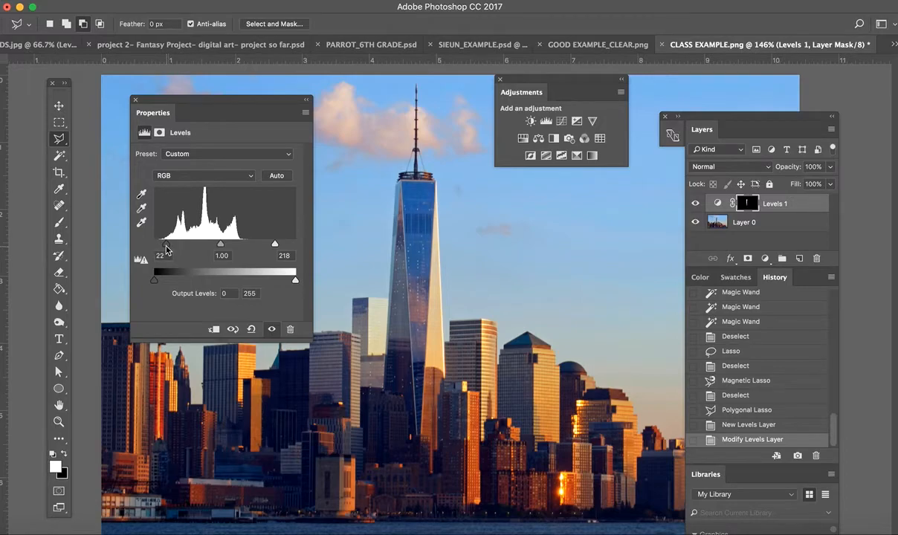
pyautogui.click(136, 100)
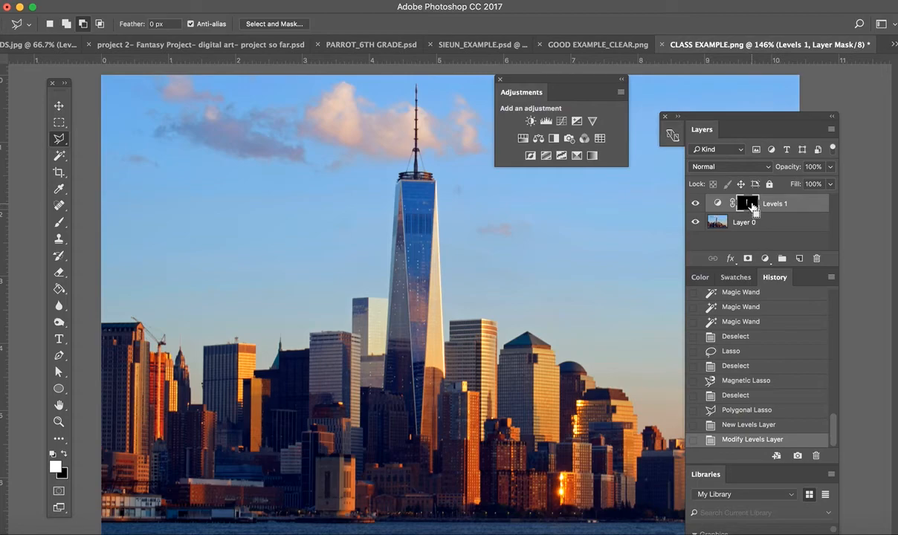
# - Reload the glass face selection from the Levels 1 mask and add a Hue/Saturation adjustment layer with Hue at -71
pyautogui.keyDown('super'); pyautogui.click(752, 207); pyautogui.keyUp('super')
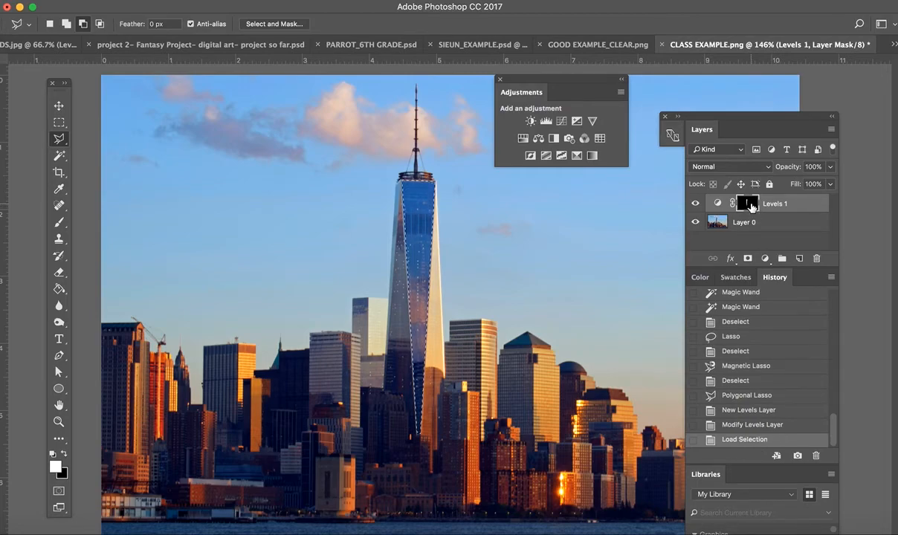
pyautogui.click(523, 139)
pyautogui.moveTo(217, 202); pyautogui.dragTo(173, 202)
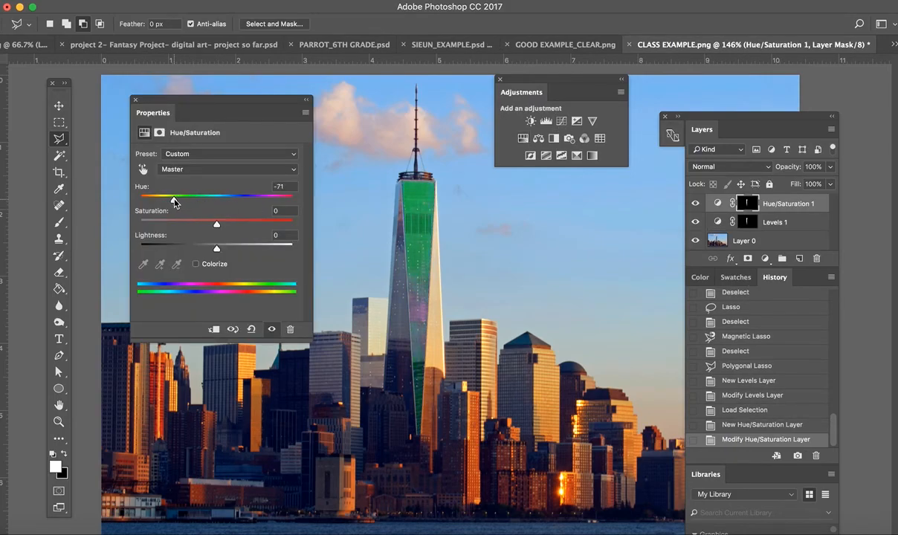
pyautogui.click(135, 99)
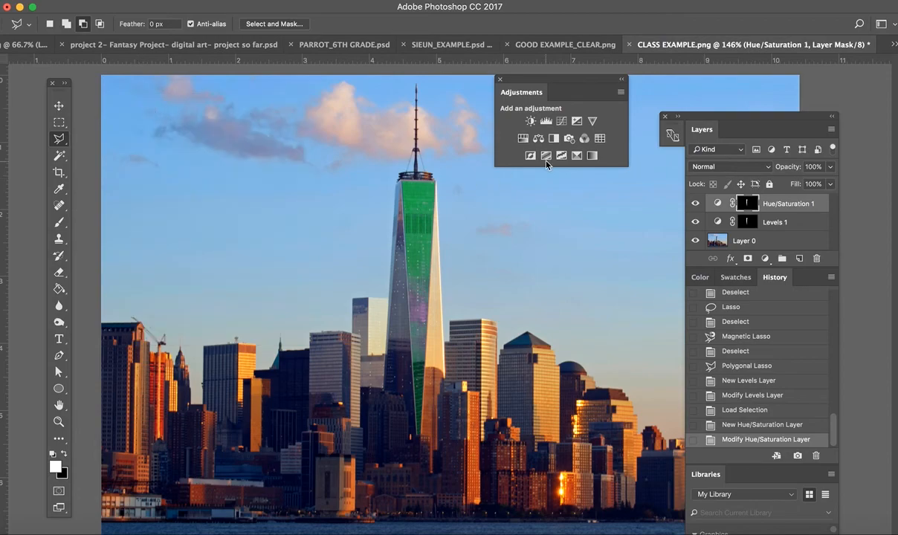